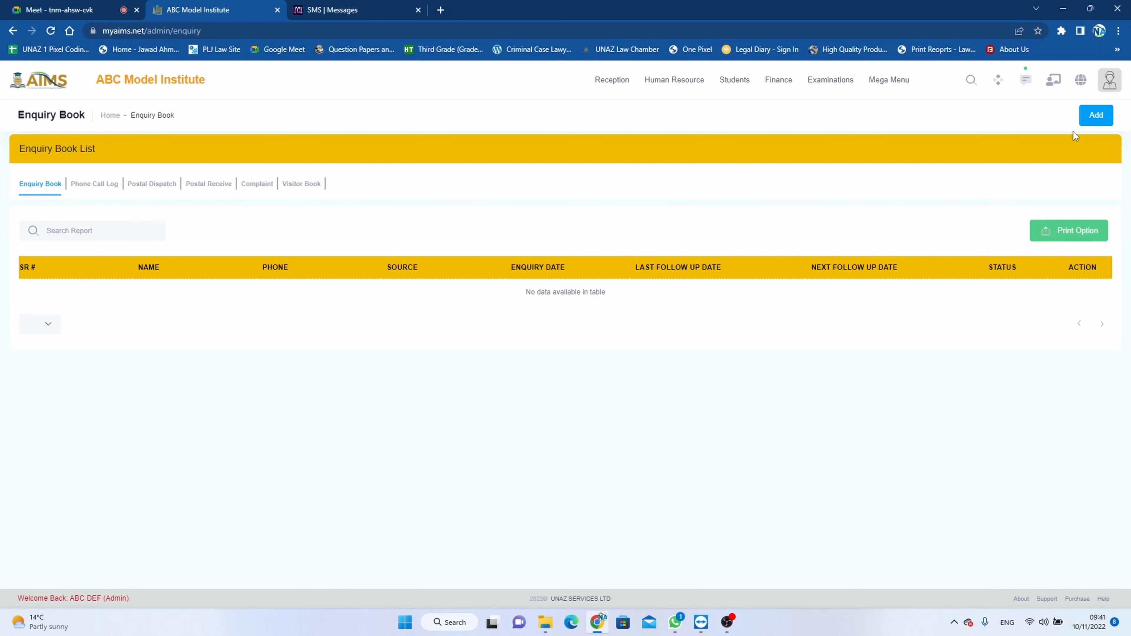
- Start a new enquiry in the enquiry book and enter the enquirer's name and phone number
click(1095, 116)
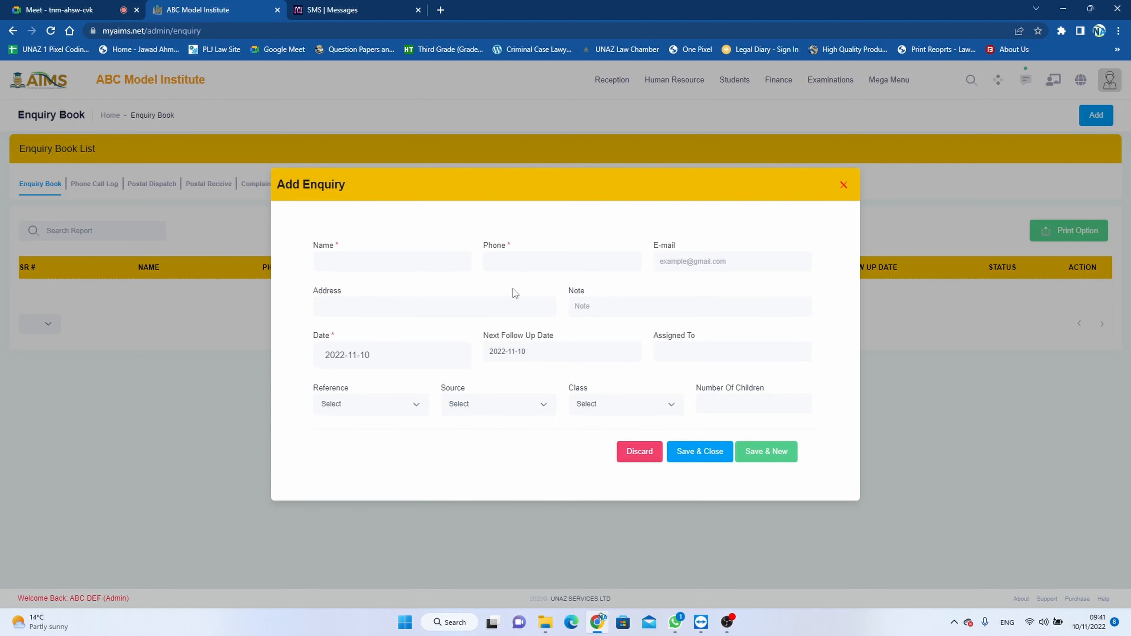
click(435, 262)
text(UVW)
key(Tab)
- Fill in the enquirer's e-mail address in the new enquiry
key(Tab)
text(U)
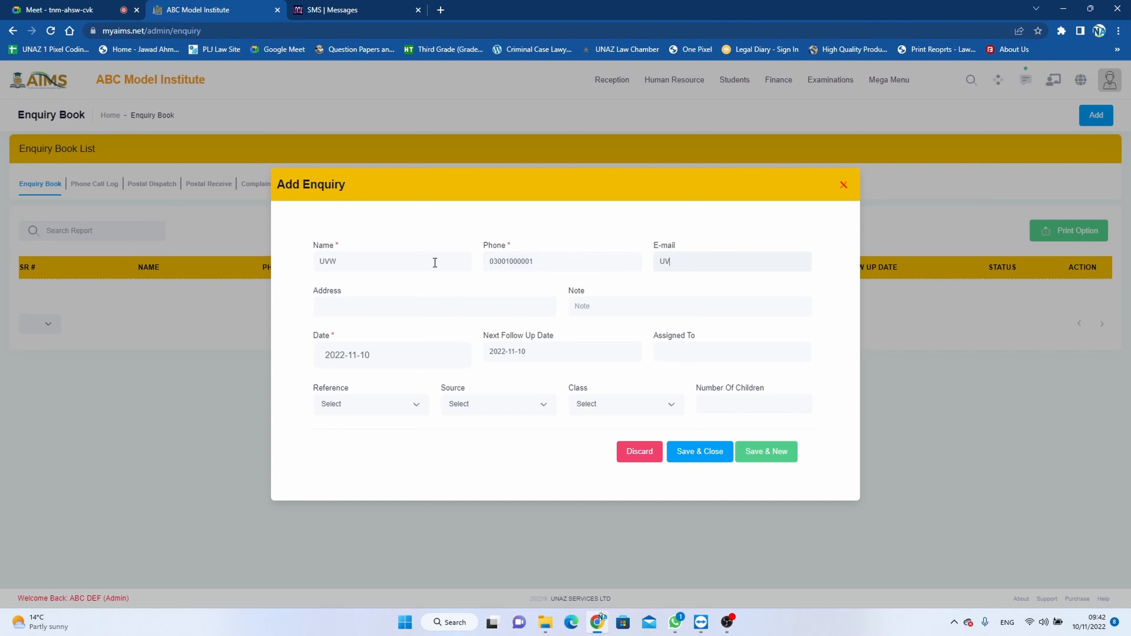
text(V)
key(BackSpace)
key(BackSpace)
- Fill in the enquirer's address and enter Admission Enquiry as the note, keeping the default enquiry date
click(504, 313)
text(London)
text(Admission )
text(Enquiry)
key(Tab)
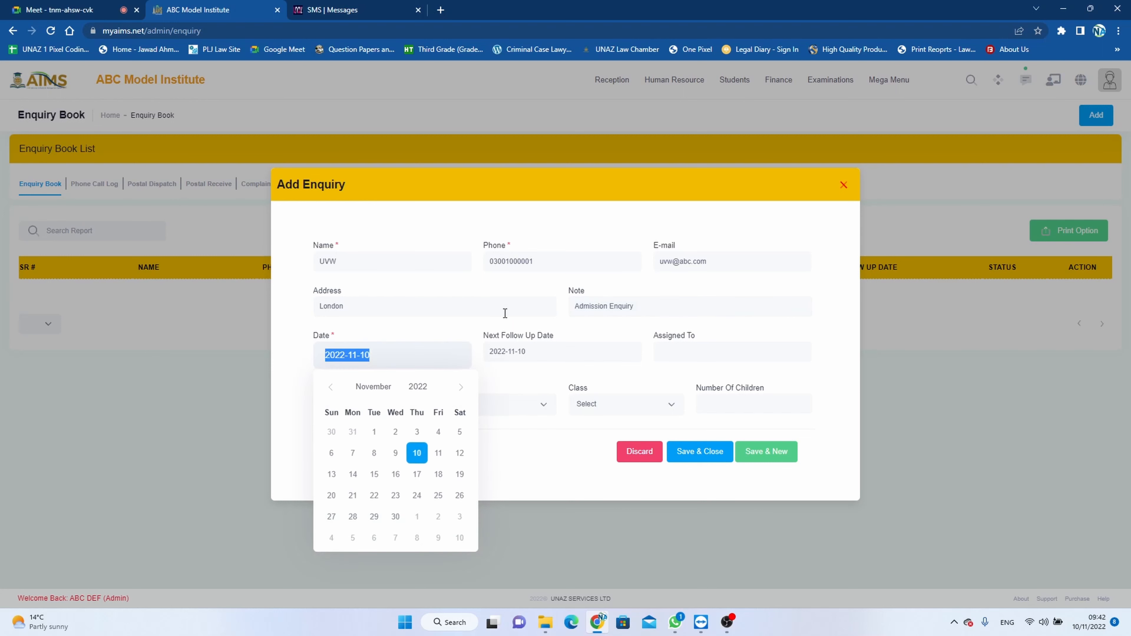
click(504, 385)
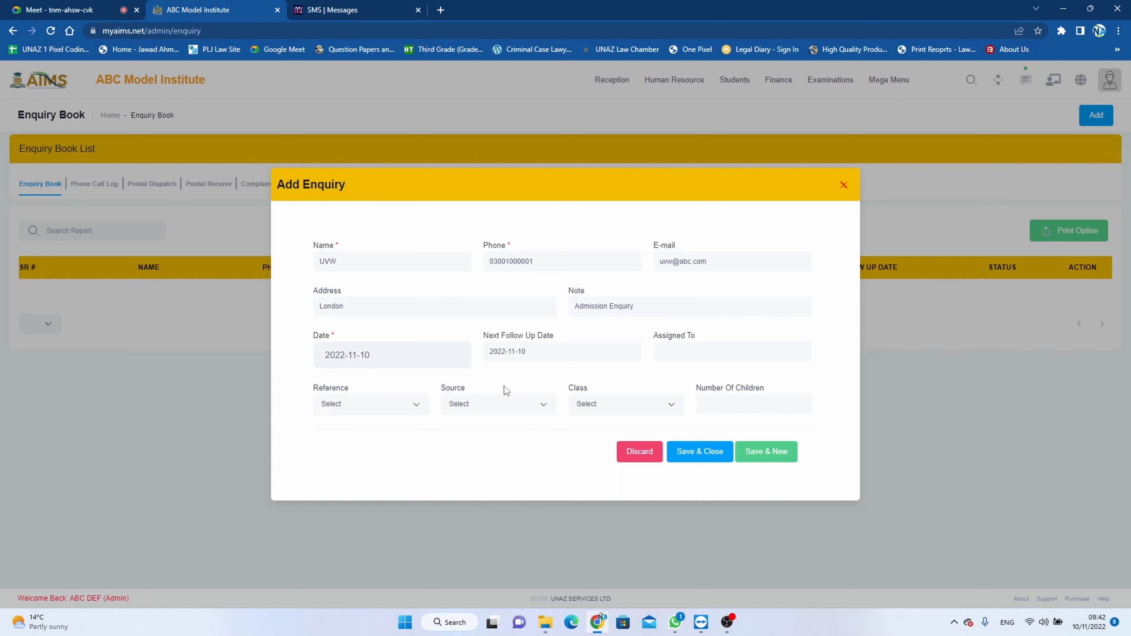
- Set the enquiry's next follow-up date to 2022-11-14 and fill in the name of the person it is assigned to
click(528, 360)
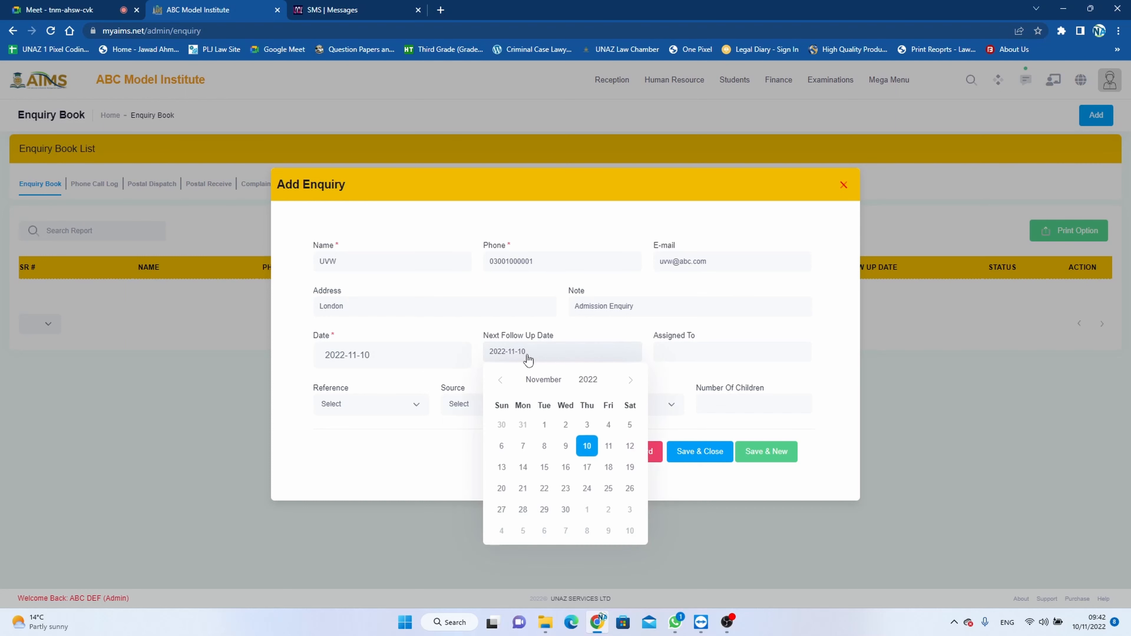
click(524, 467)
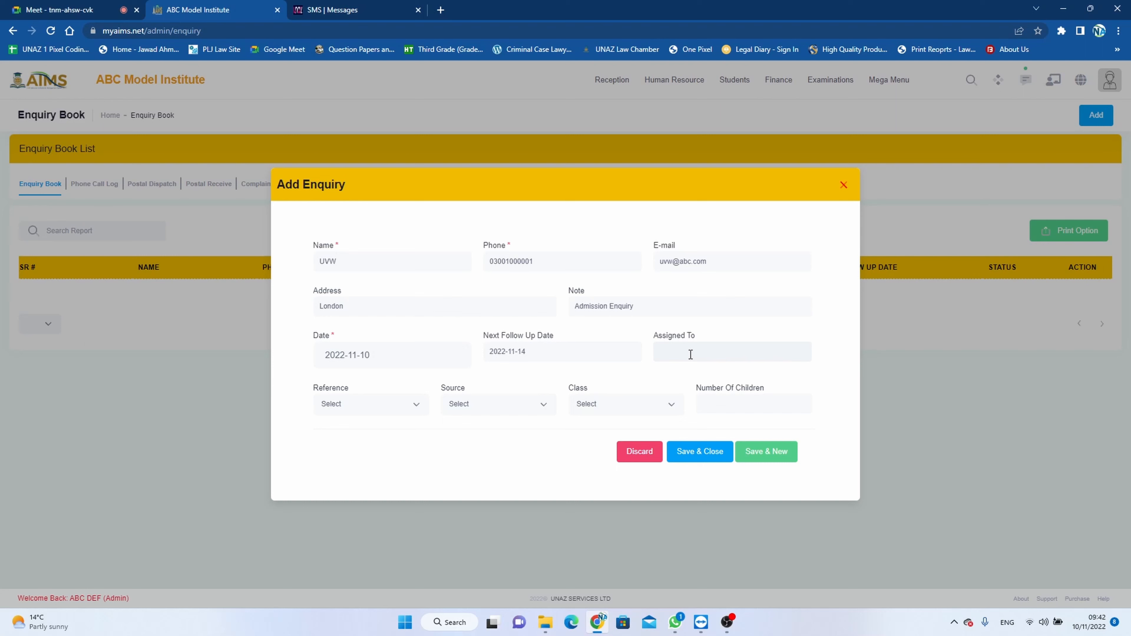
text(uv)
key(BackSpace)
key(BackSpace)
text(ILM KH)
- Set the enquiry's reference to General Reference and its source to General
click(417, 404)
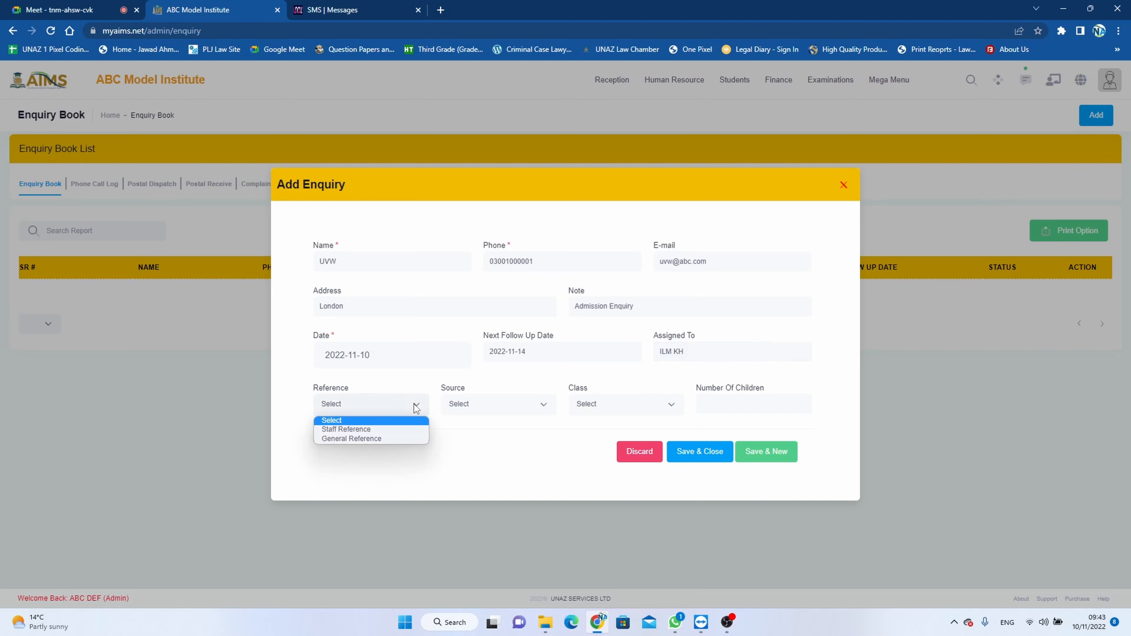
click(395, 439)
click(526, 404)
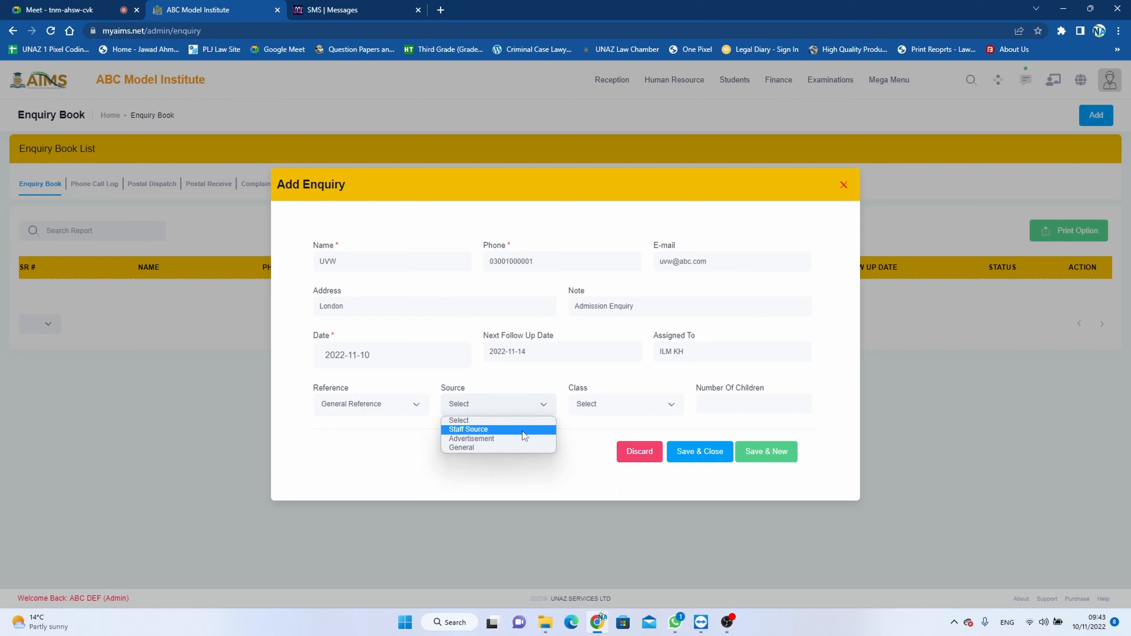
click(518, 445)
- Set the class to Play Group and the number of children to 2, and save and close the enquiry
click(608, 406)
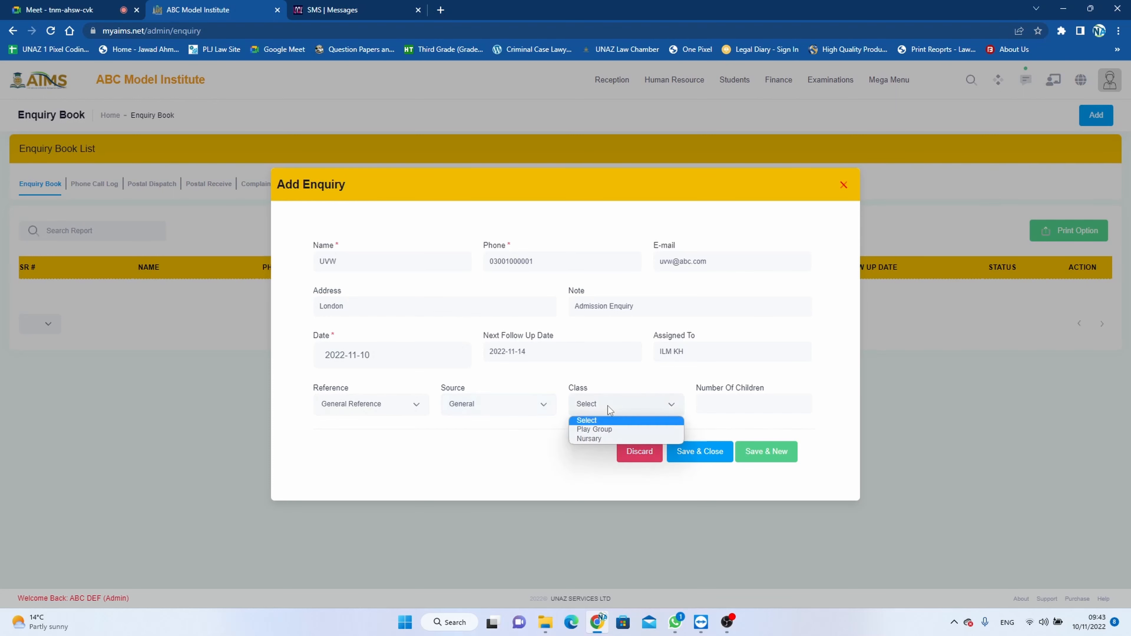
click(613, 430)
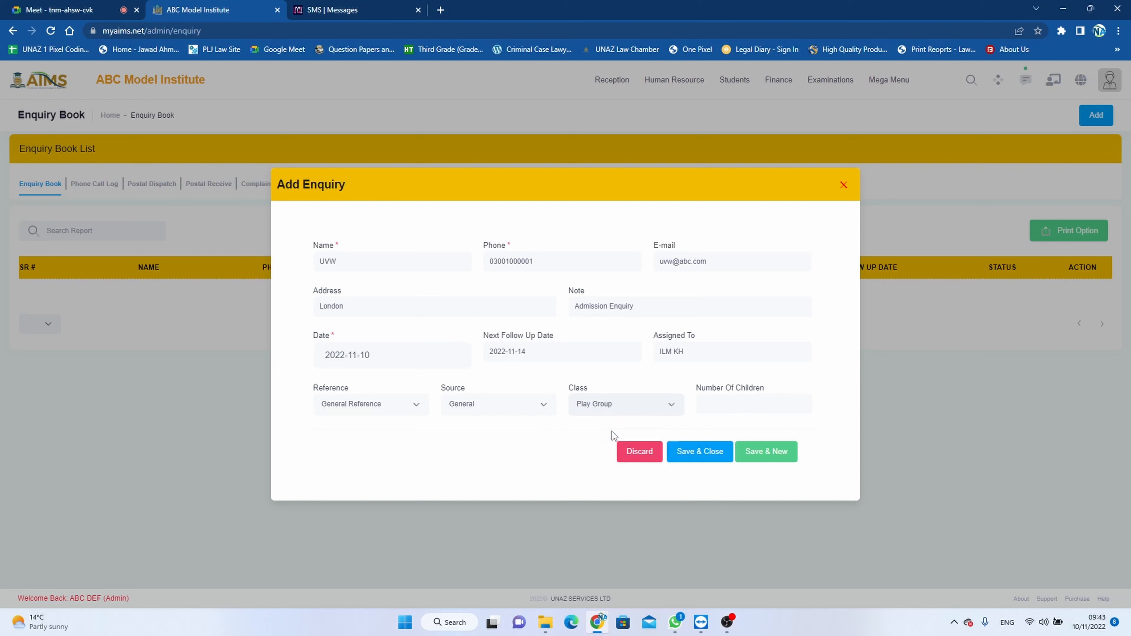
click(724, 404)
text(2)
click(702, 450)
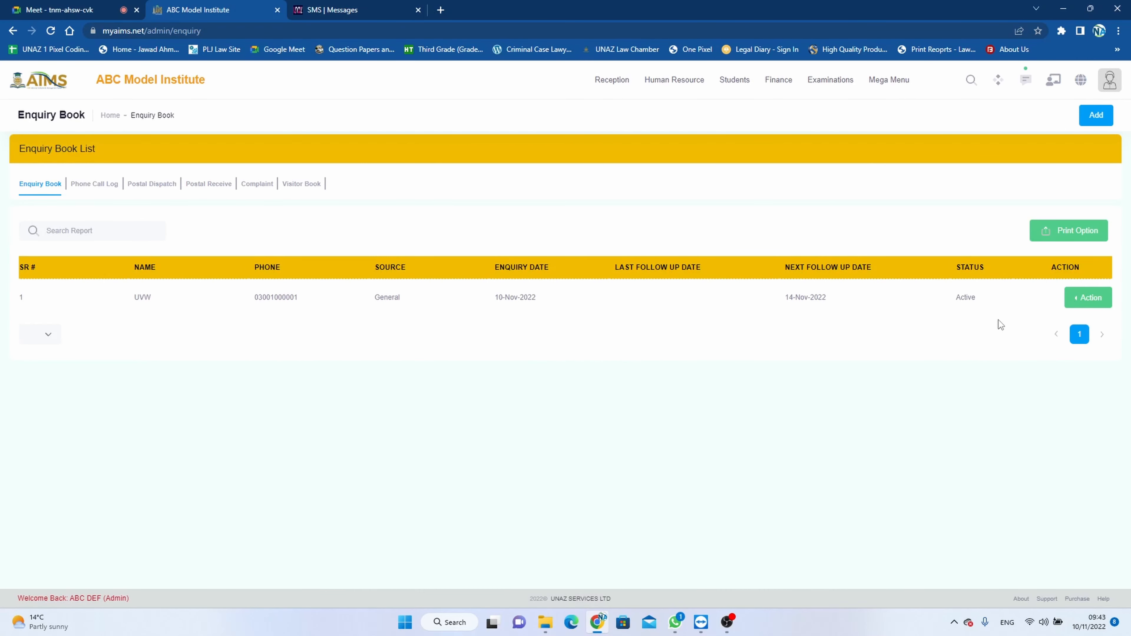
- Open the enquiry's follow-up page and start a new follow-up entry with 2022-11-11 as the next follow-up date
click(1072, 300)
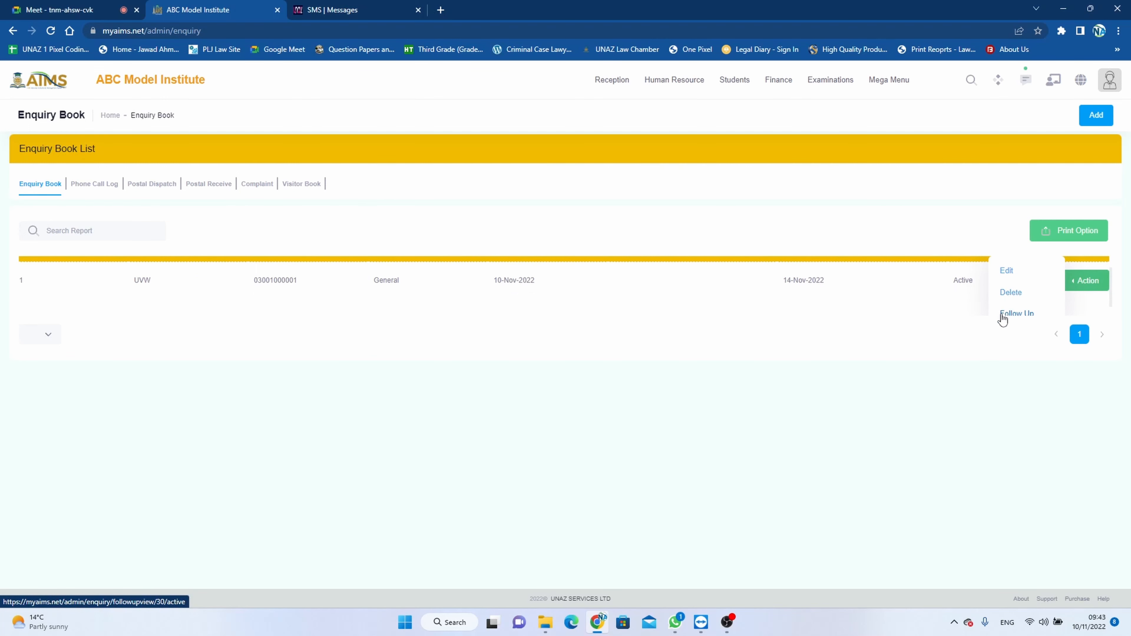
click(1015, 313)
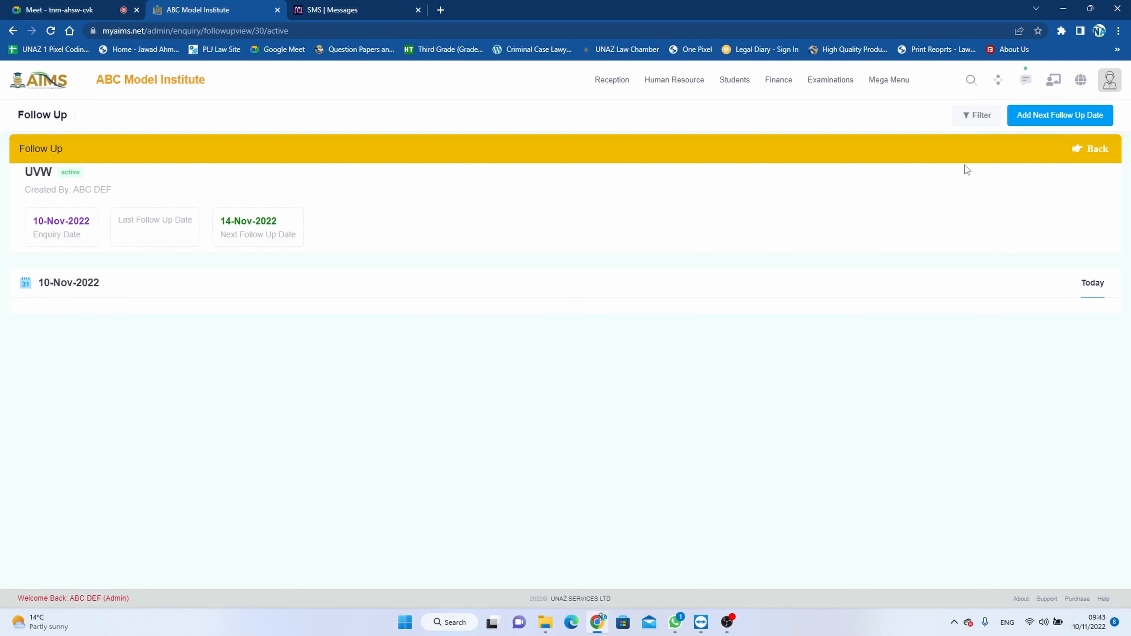
click(1036, 116)
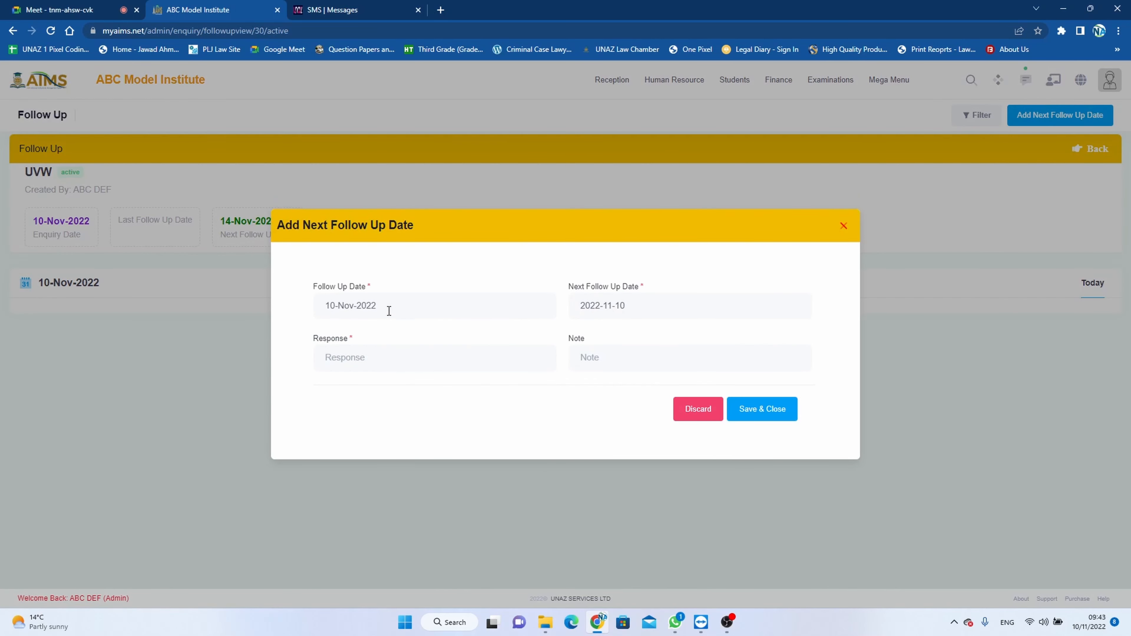
click(397, 307)
click(625, 311)
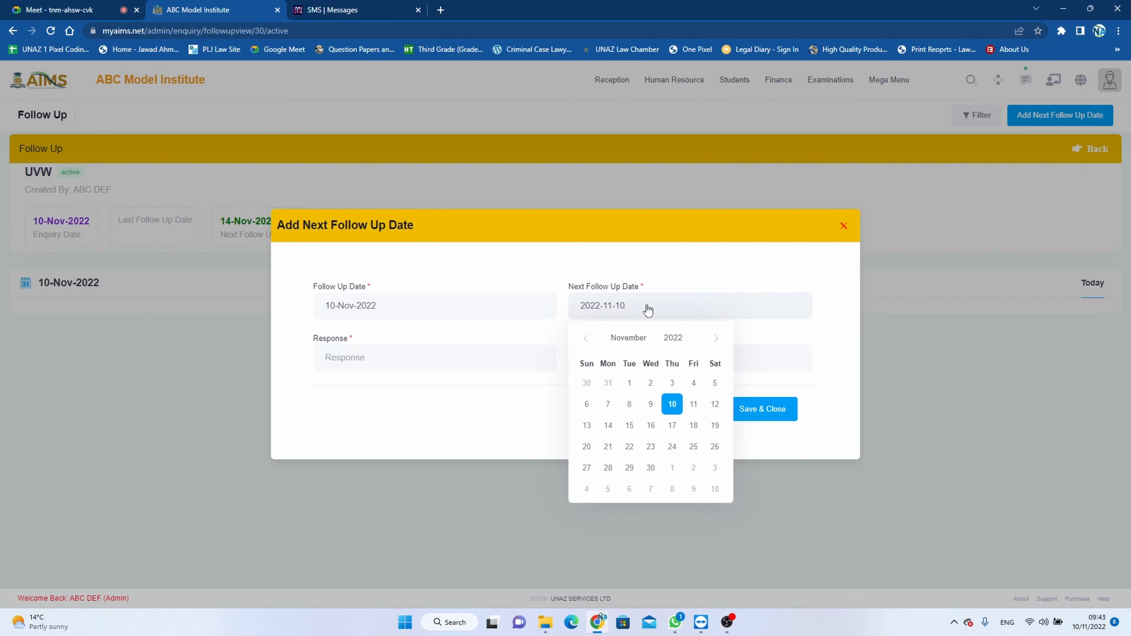
click(693, 404)
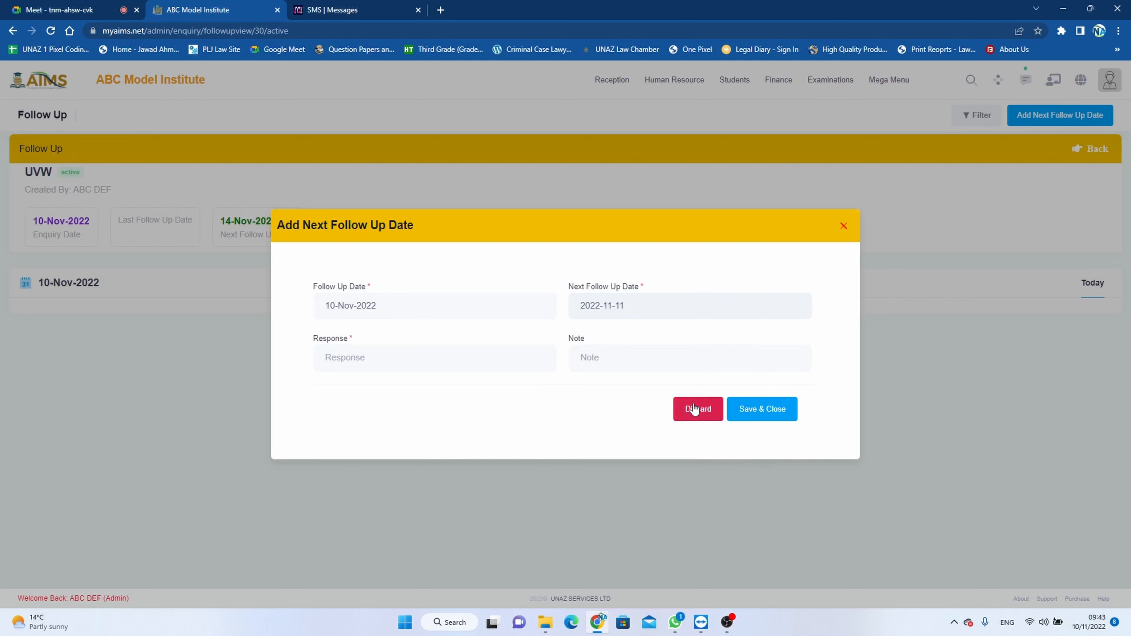
- Enter "Contacted for response and details provided" as the follow-up's response
click(429, 359)
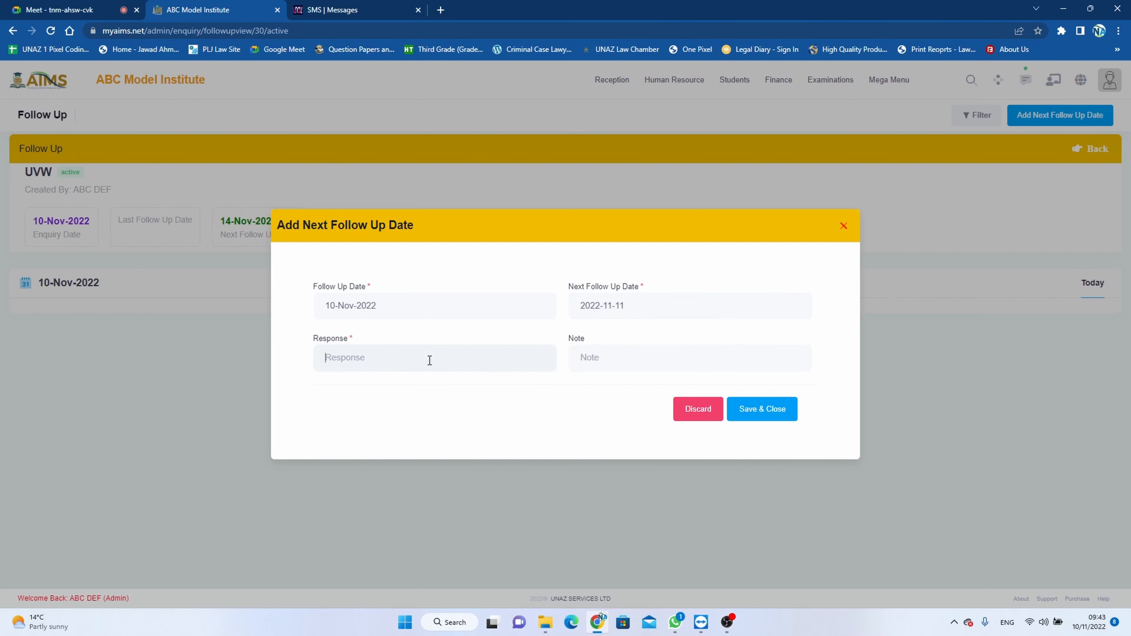
text(Contacted for response and details provided)
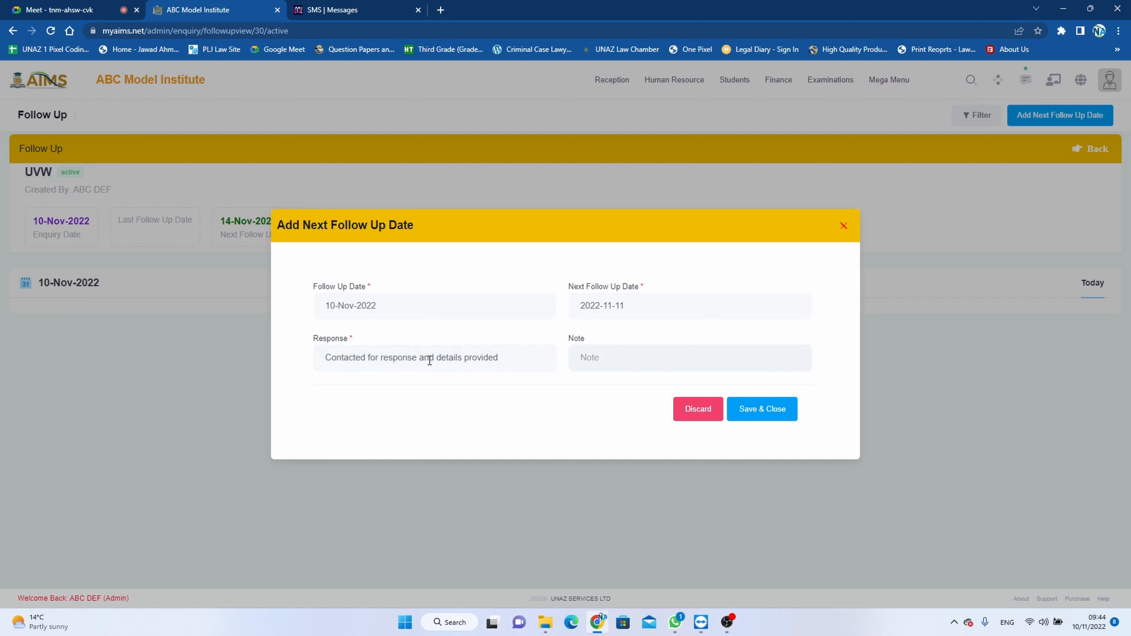
- Copy the response text into the follow-up's note and save the entry
drag(505, 357, 301, 361)
key(ctrl+c)
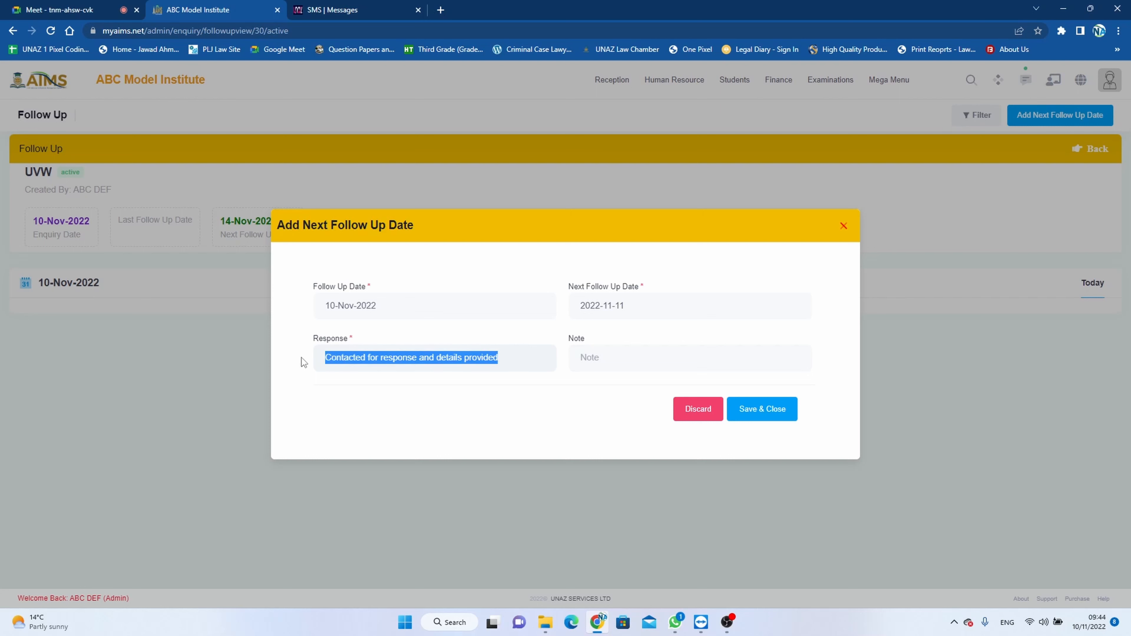
click(604, 357)
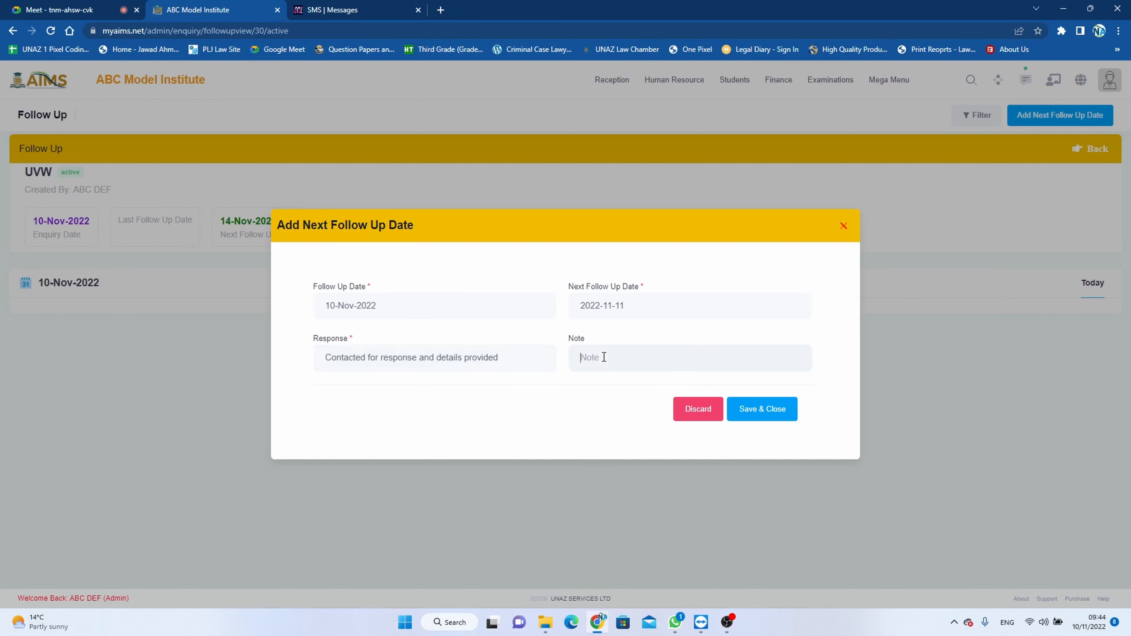
key(ctrl+v)
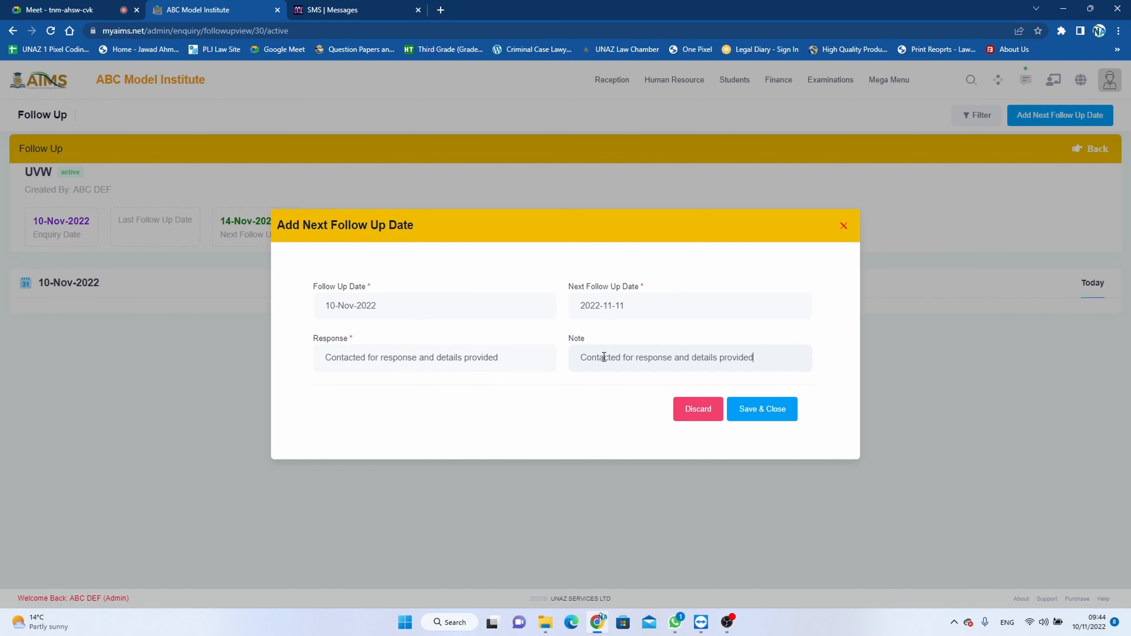
click(751, 412)
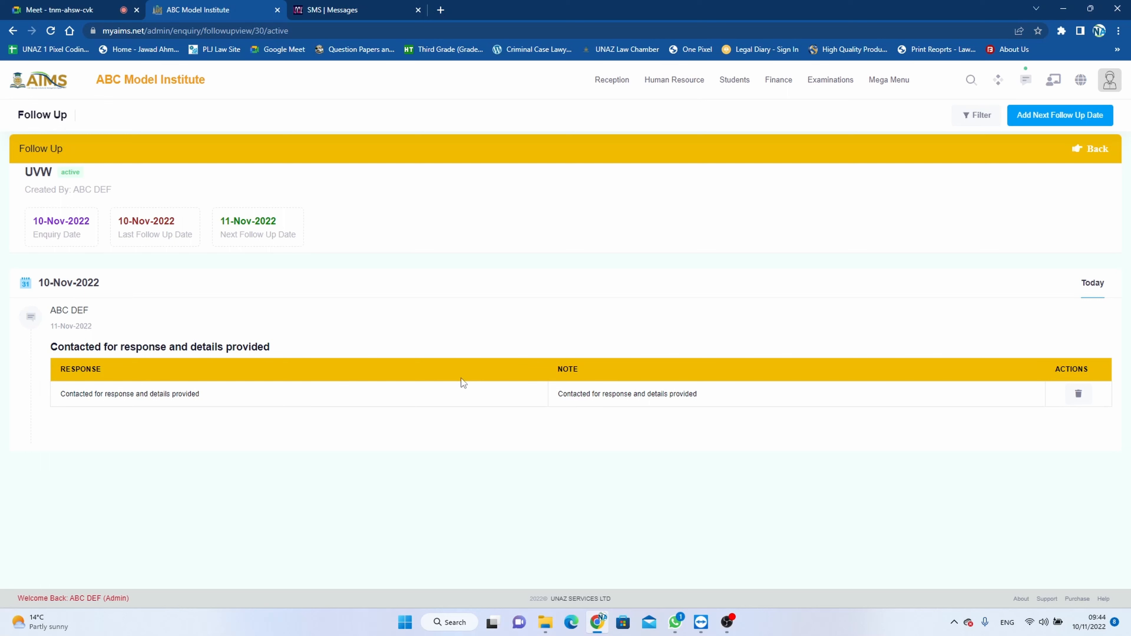
- Start a second follow-up entry with 2022-11-14 as the next follow-up date
click(1035, 118)
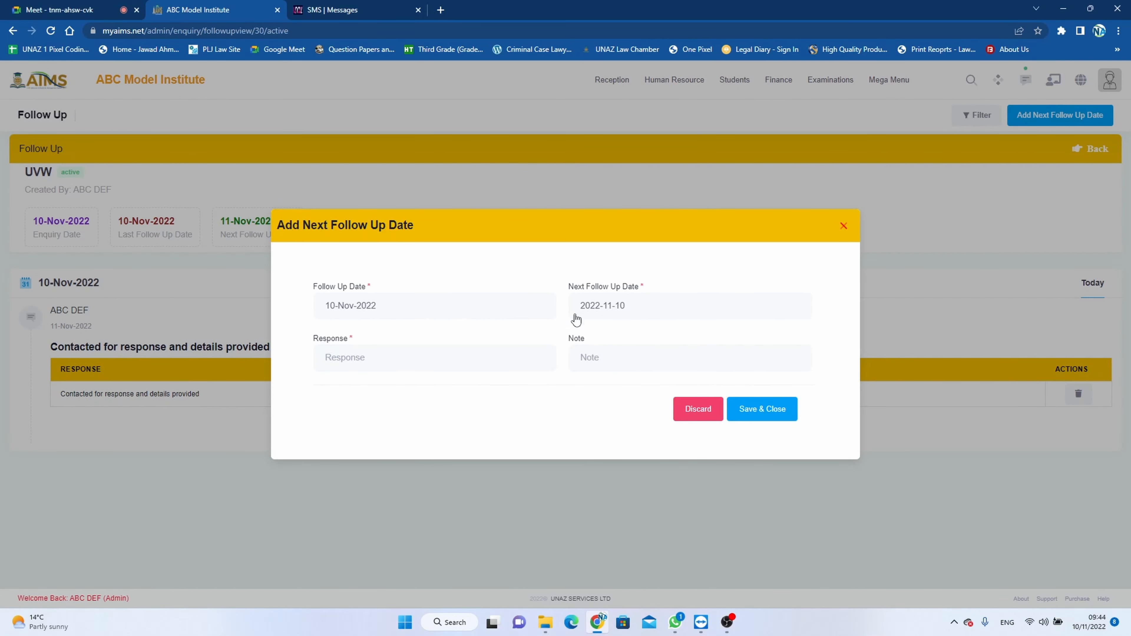
click(640, 317)
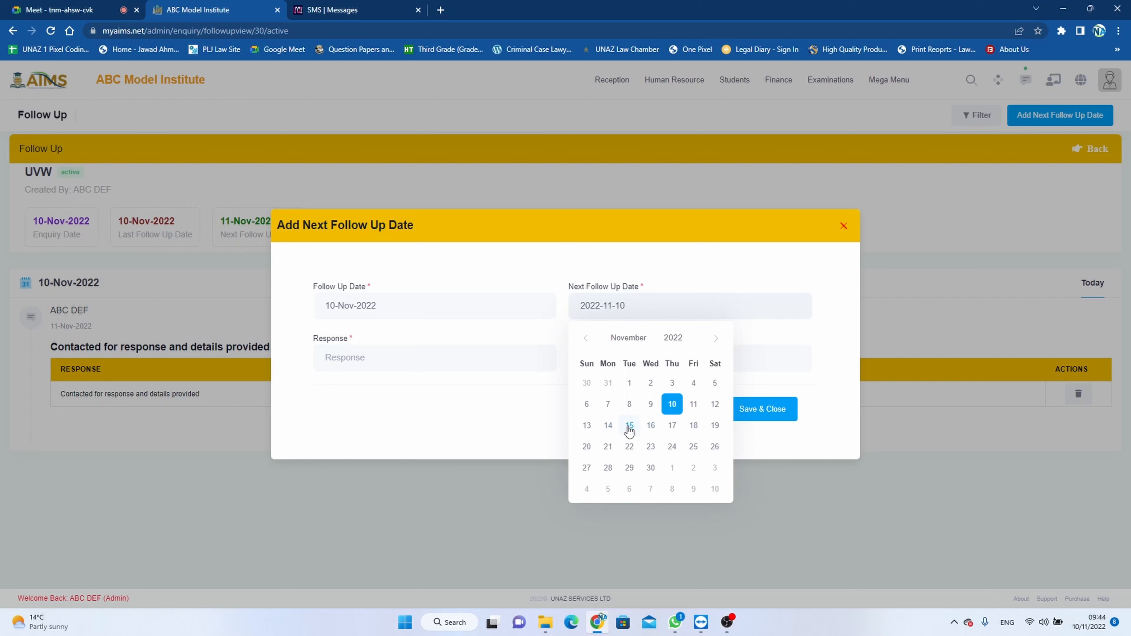
click(609, 426)
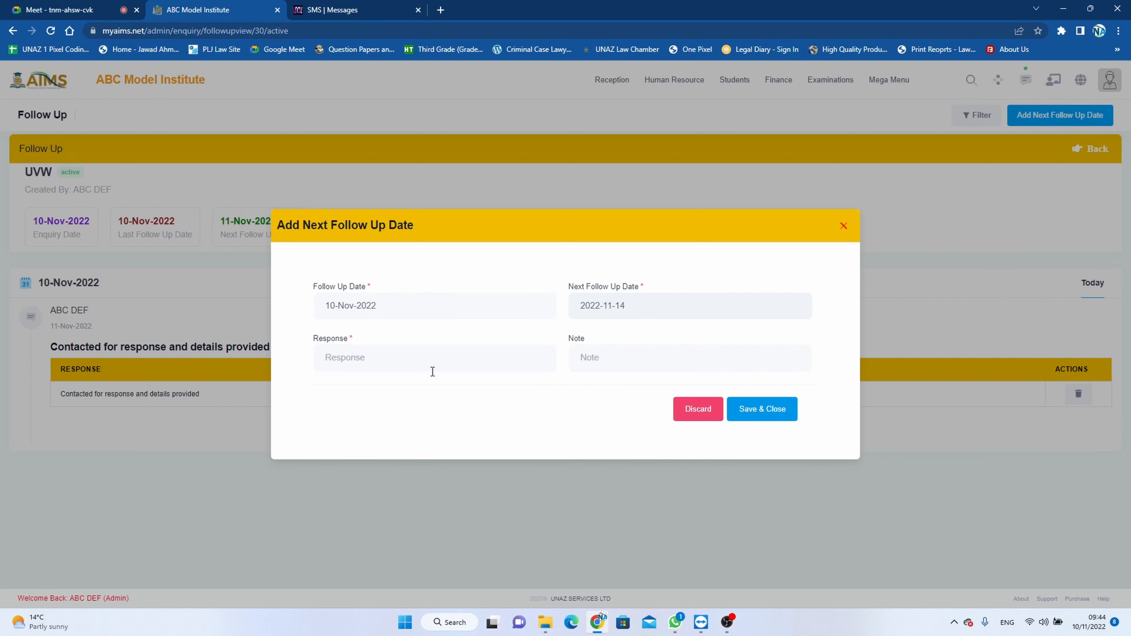
- Enter "Re-contacted for further informations." as the second follow-up's response
click(417, 366)
text(Re-contacted for further informations.)
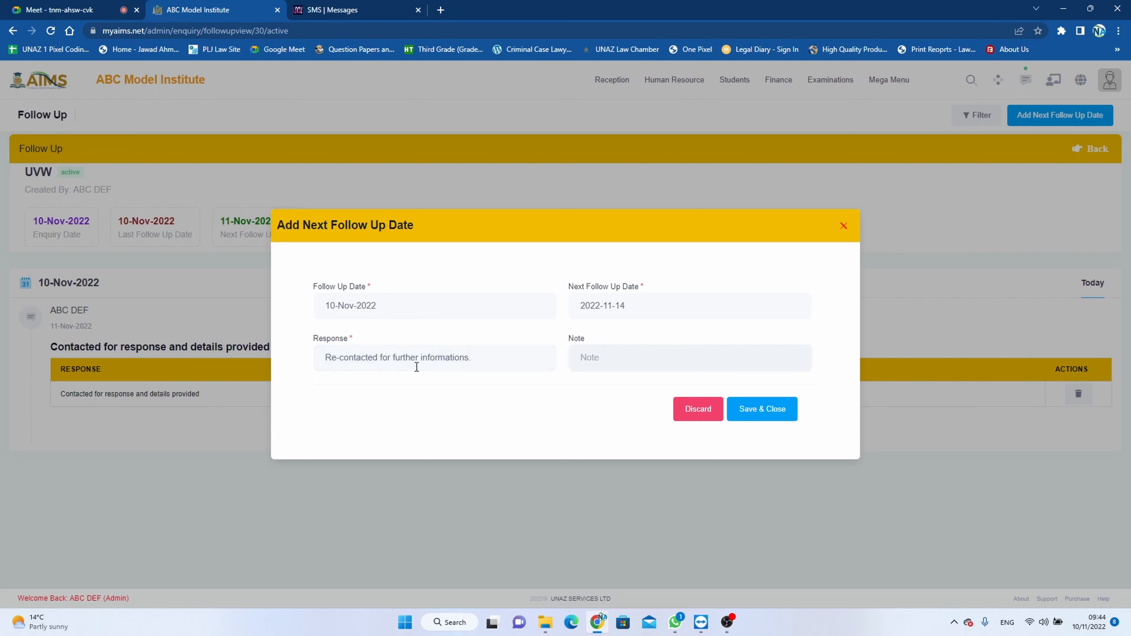
- Enter the note "Asked to be provided on the next follow up date...Assigned to staff member for contact." and save the follow-up
key(Tab)
text(Asked to be provided on the next follow up dat)
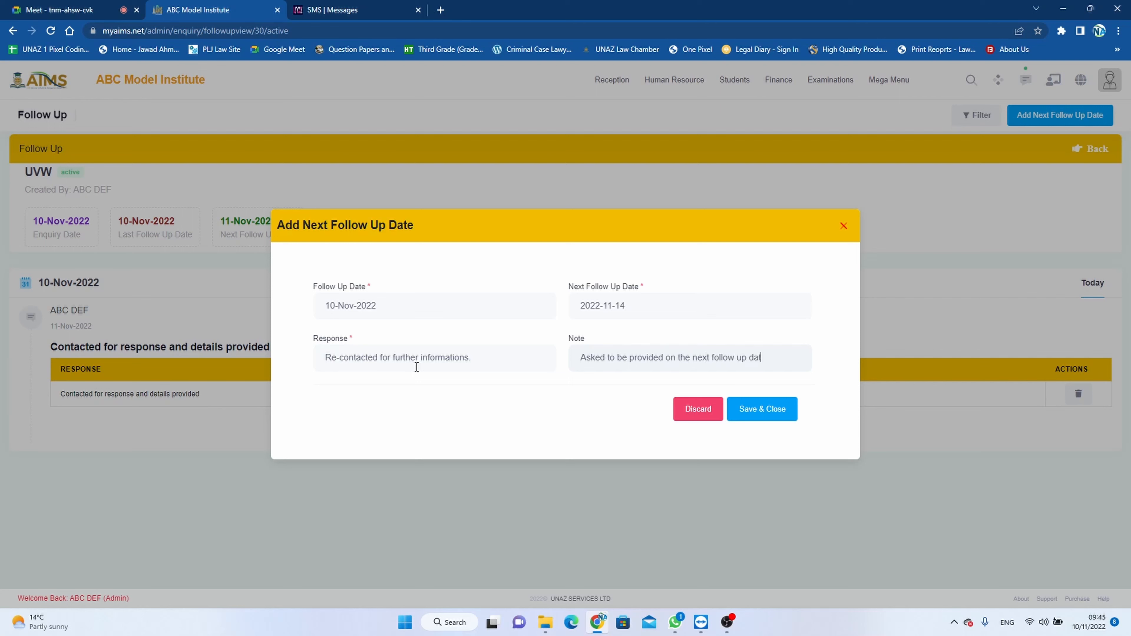
text(e)
text(...Assigne)
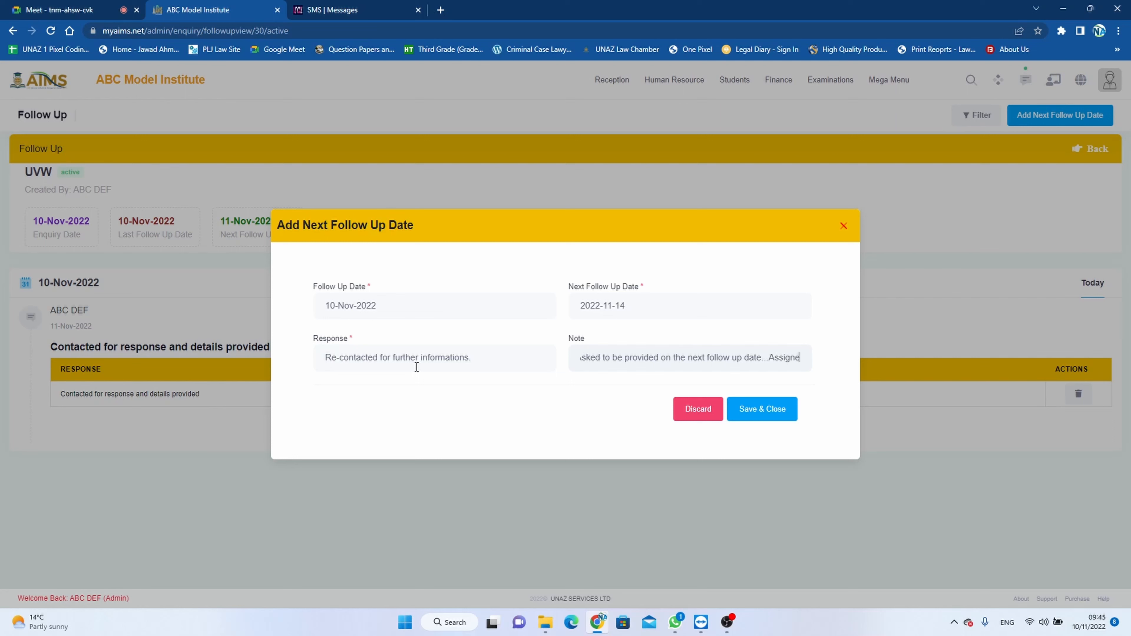
text(d to)
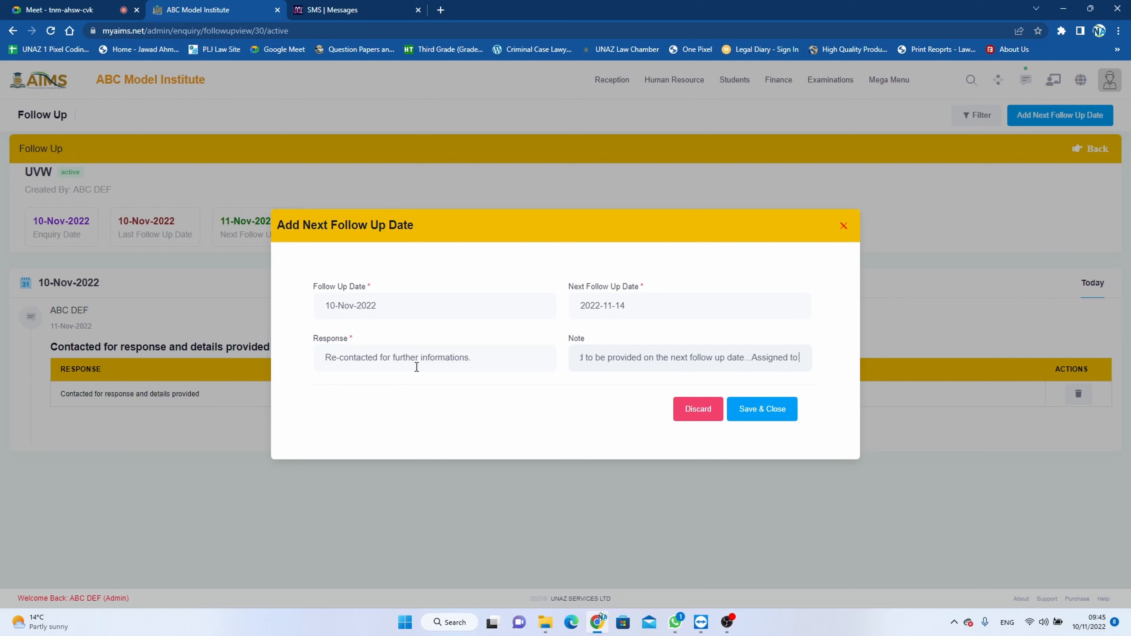
text( sta)
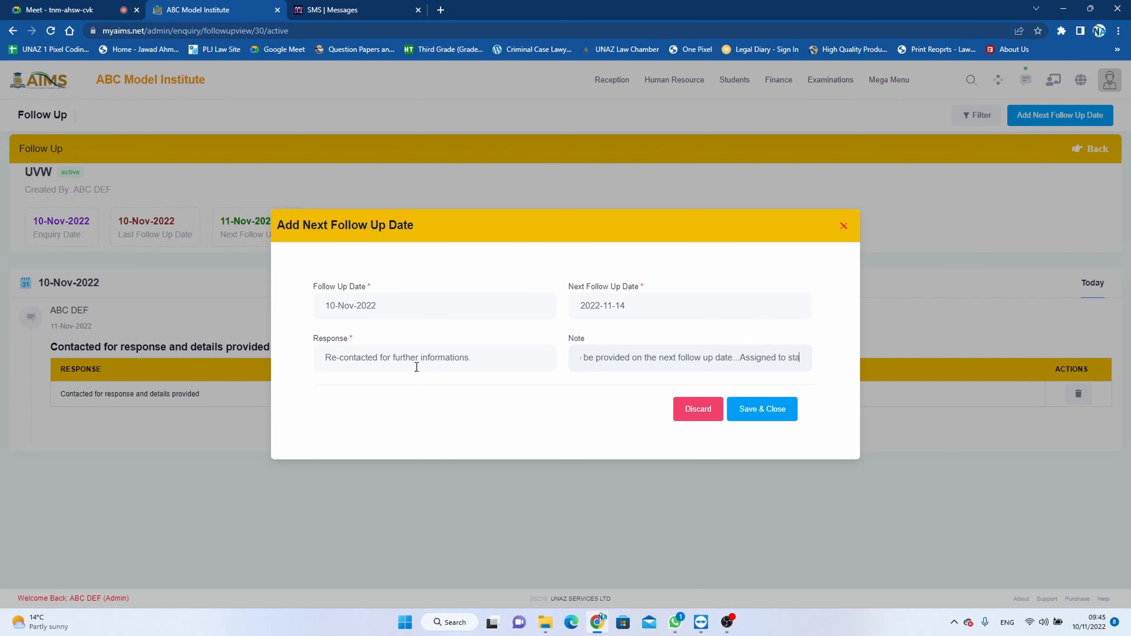
text(ff member for )
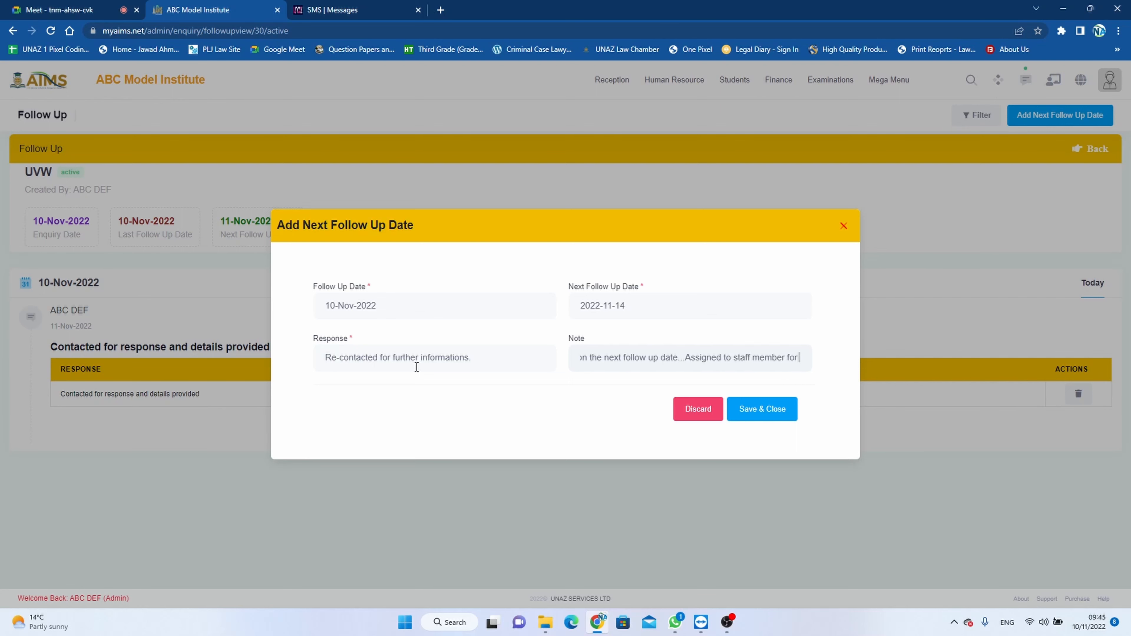
text(contact)
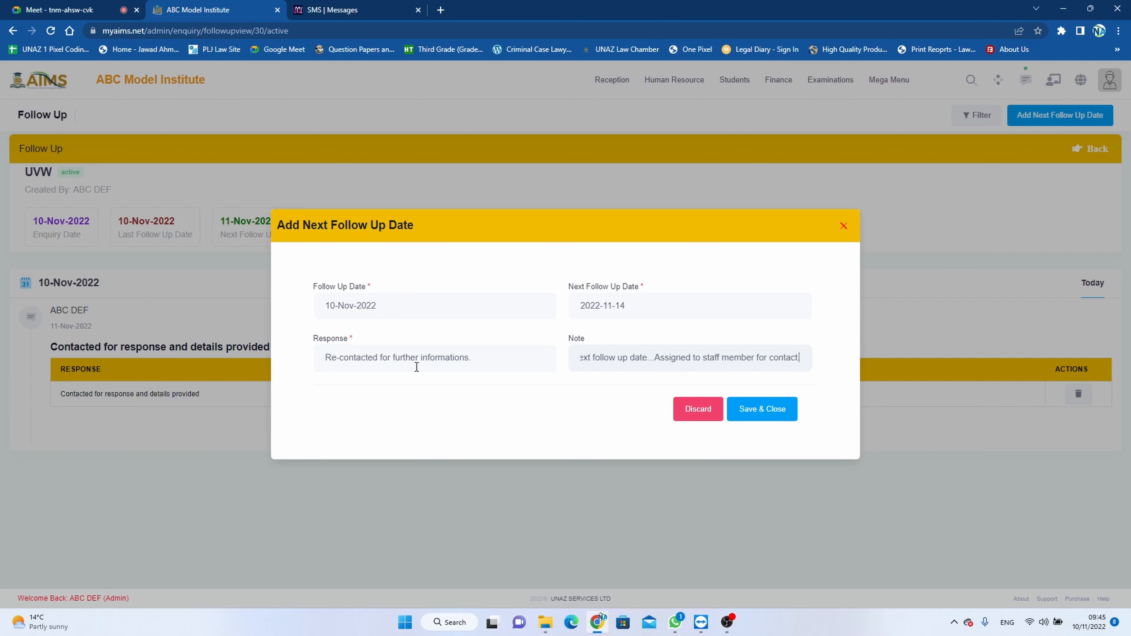
click(775, 411)
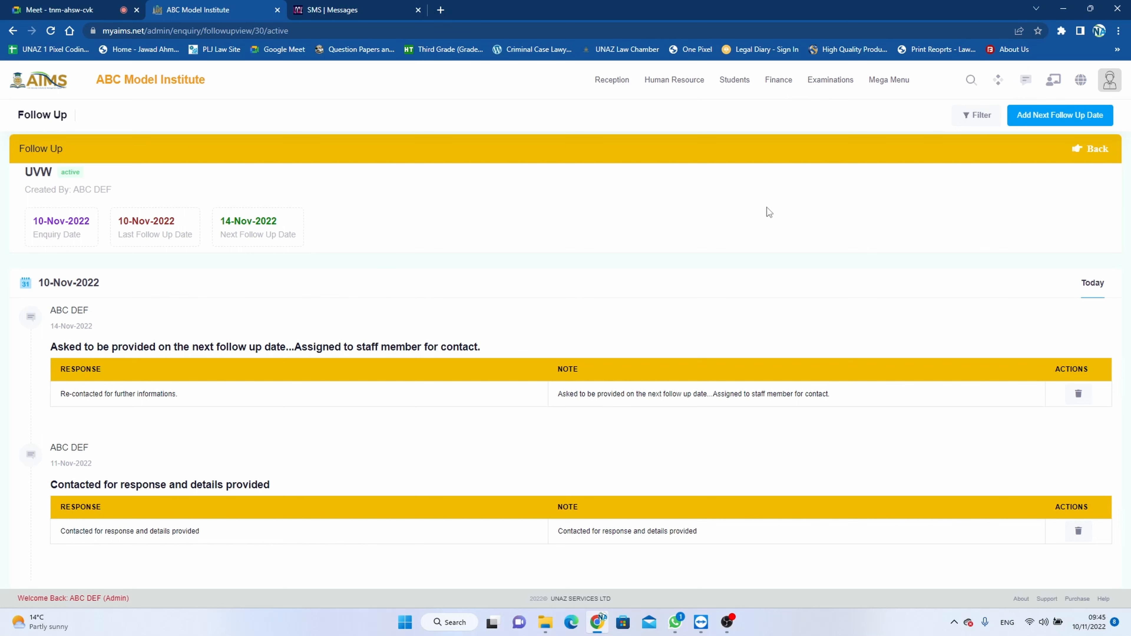
- Return to the enquiry book list, preview its printout, and cancel the printing
click(1087, 150)
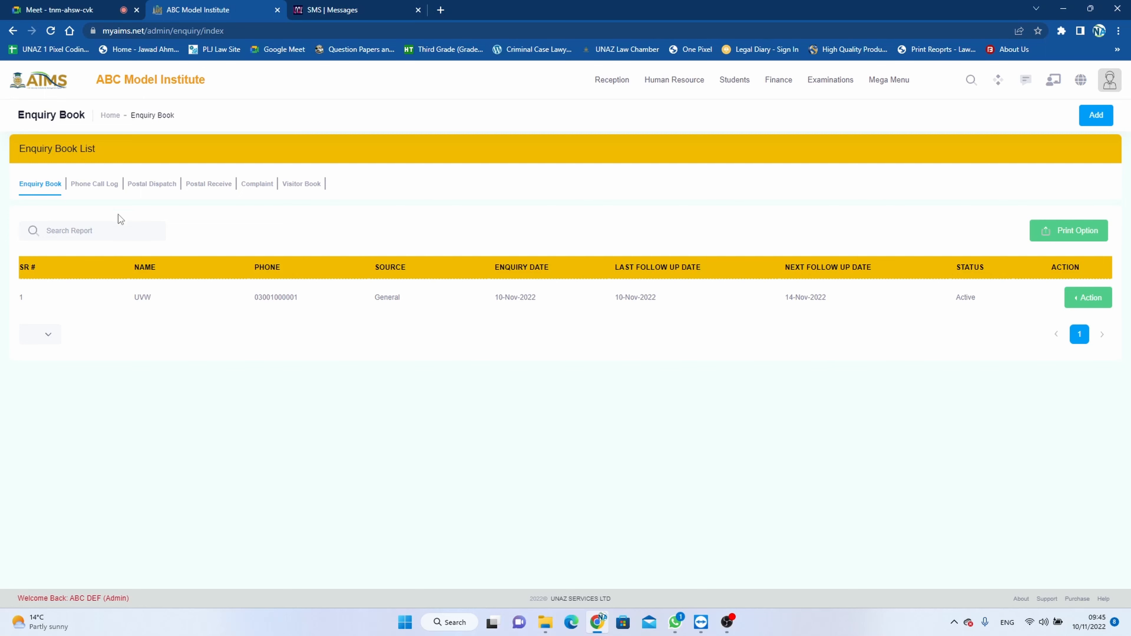
click(1069, 231)
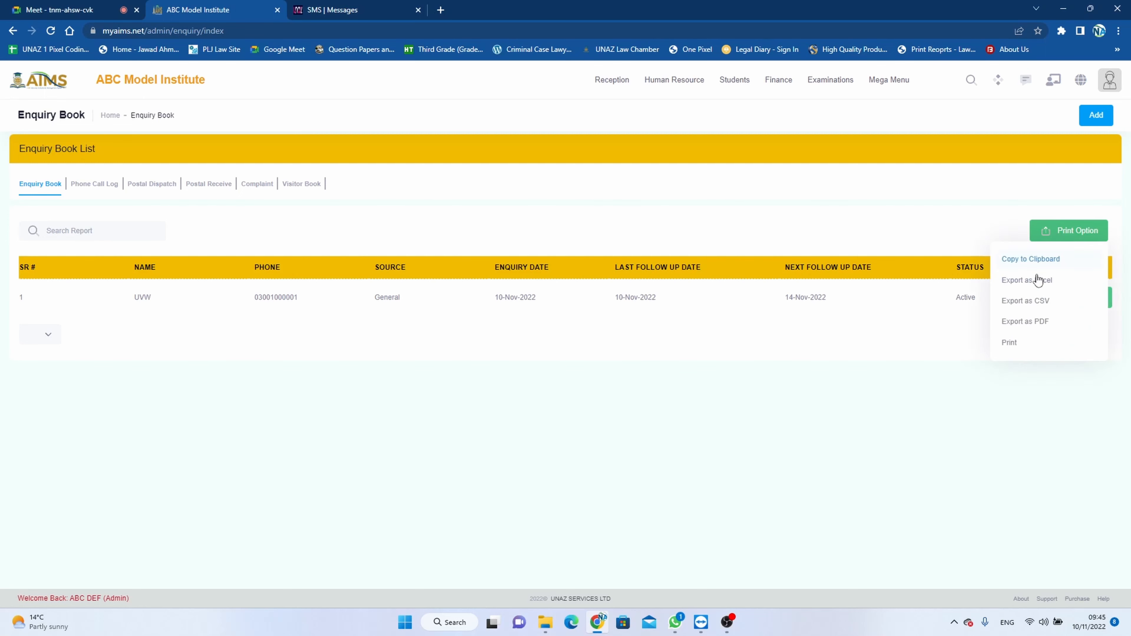
click(1017, 341)
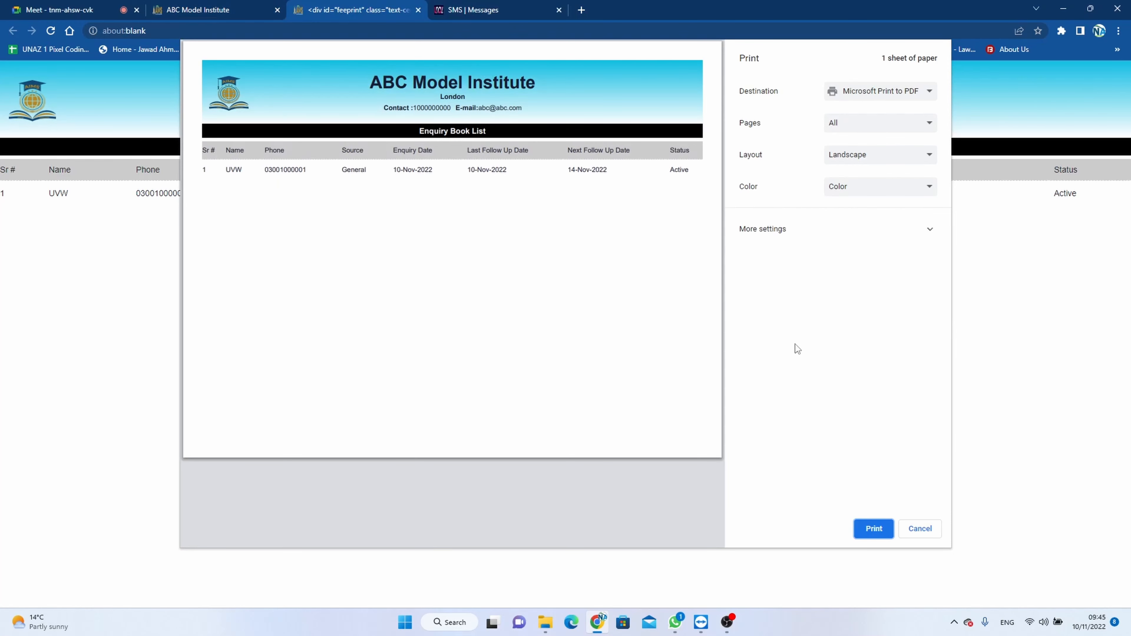
click(928, 533)
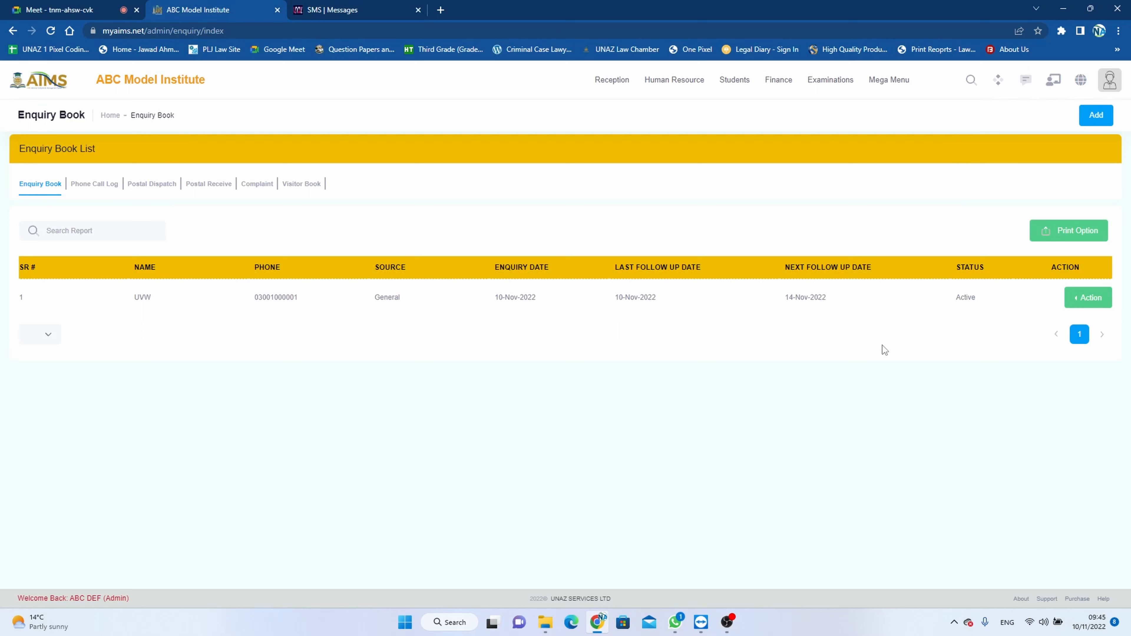